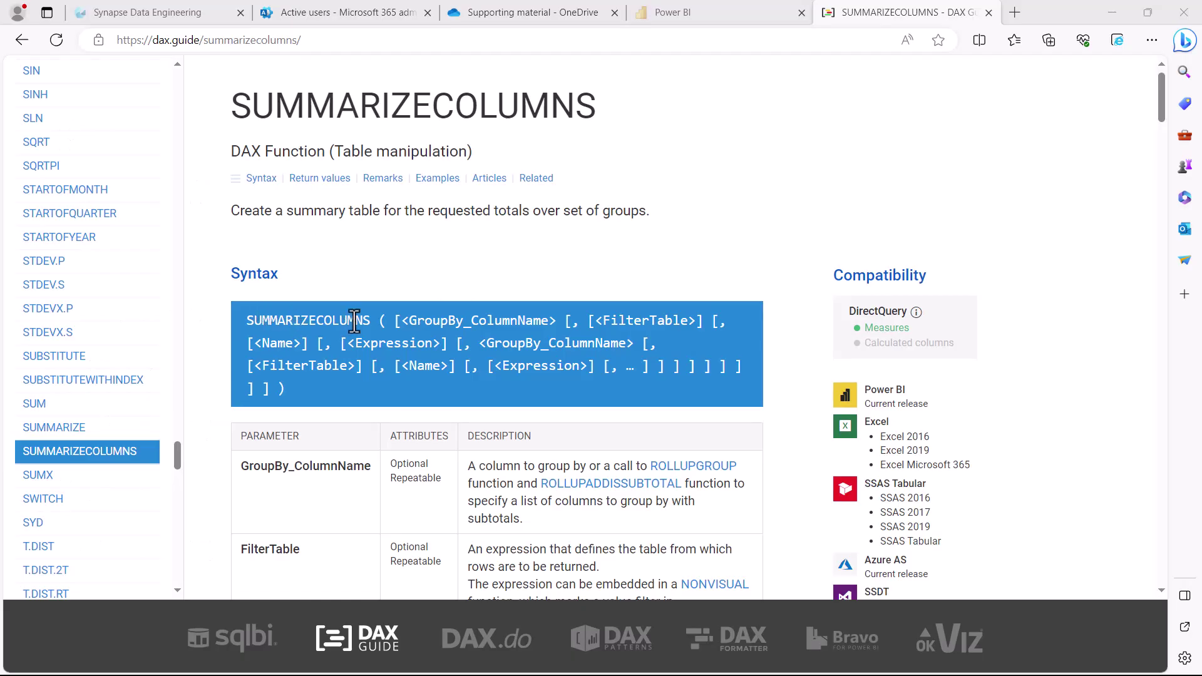
# - Highlight the SUMMARIZECOLUMNS title and its 'Create a summary table' description, then clear the marks
pyautogui.moveTo(205, 68)
pyautogui.mouseDown()
pyautogui.moveTo(691, 259)
pyautogui.moveTo(692, 247)
pyautogui.mouseUp()
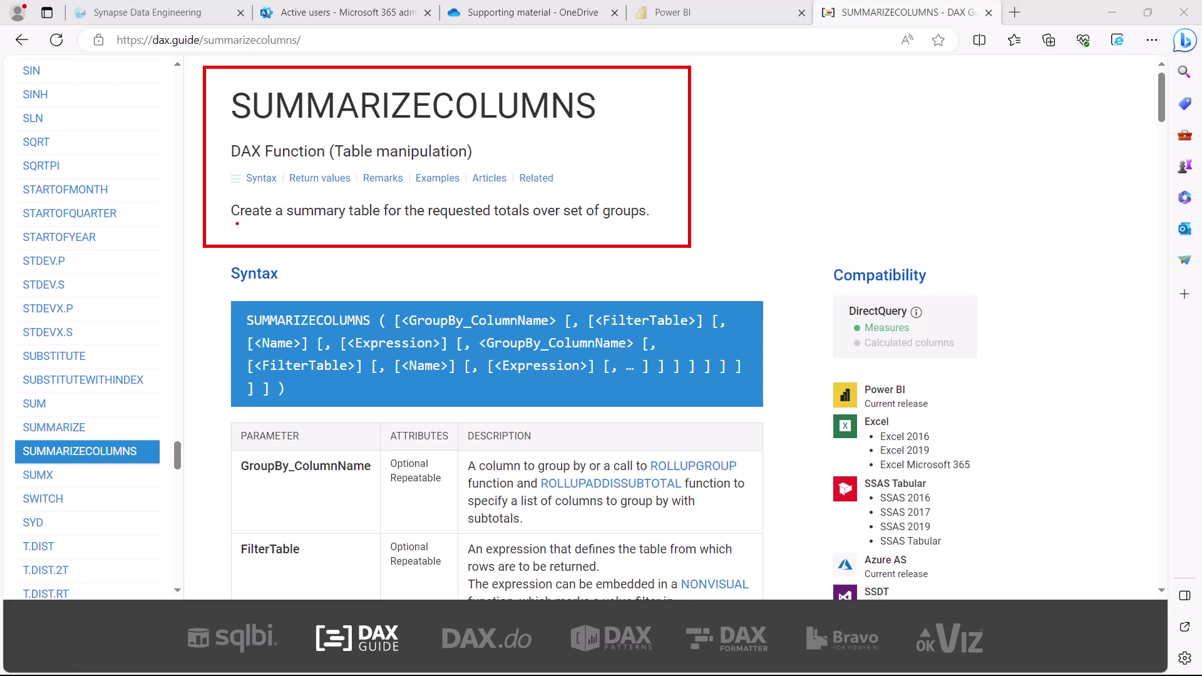
pyautogui.moveTo(238, 222); pyautogui.dragTo(650, 221)
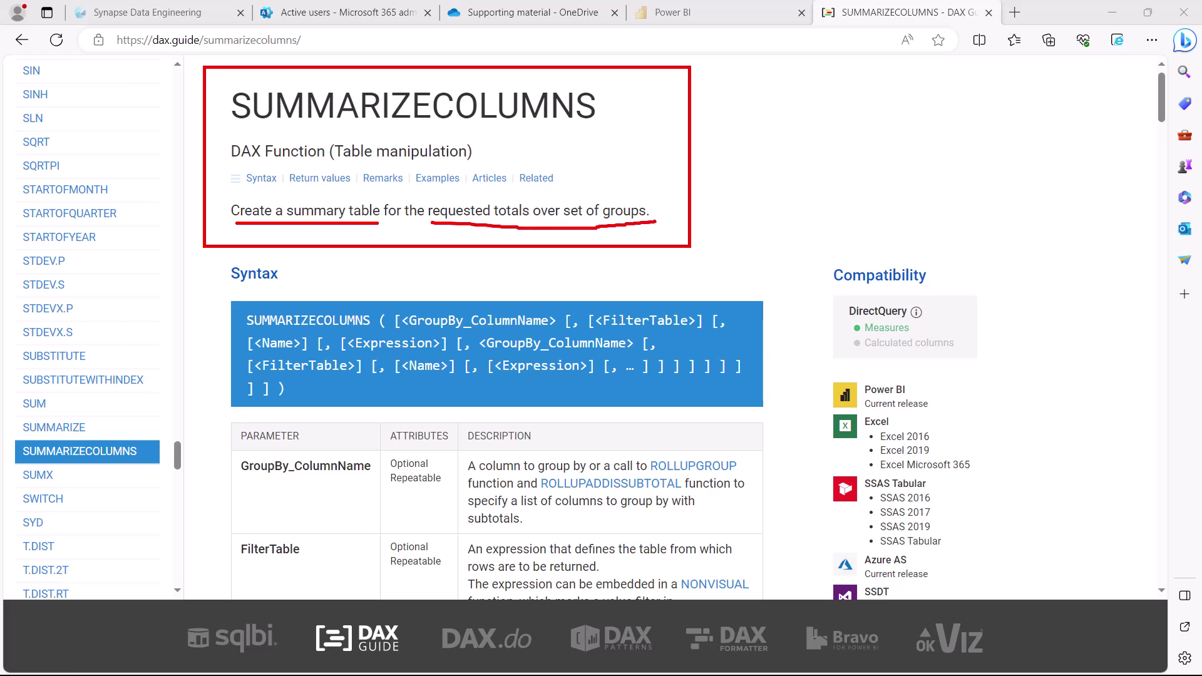
pyautogui.press('Escape')
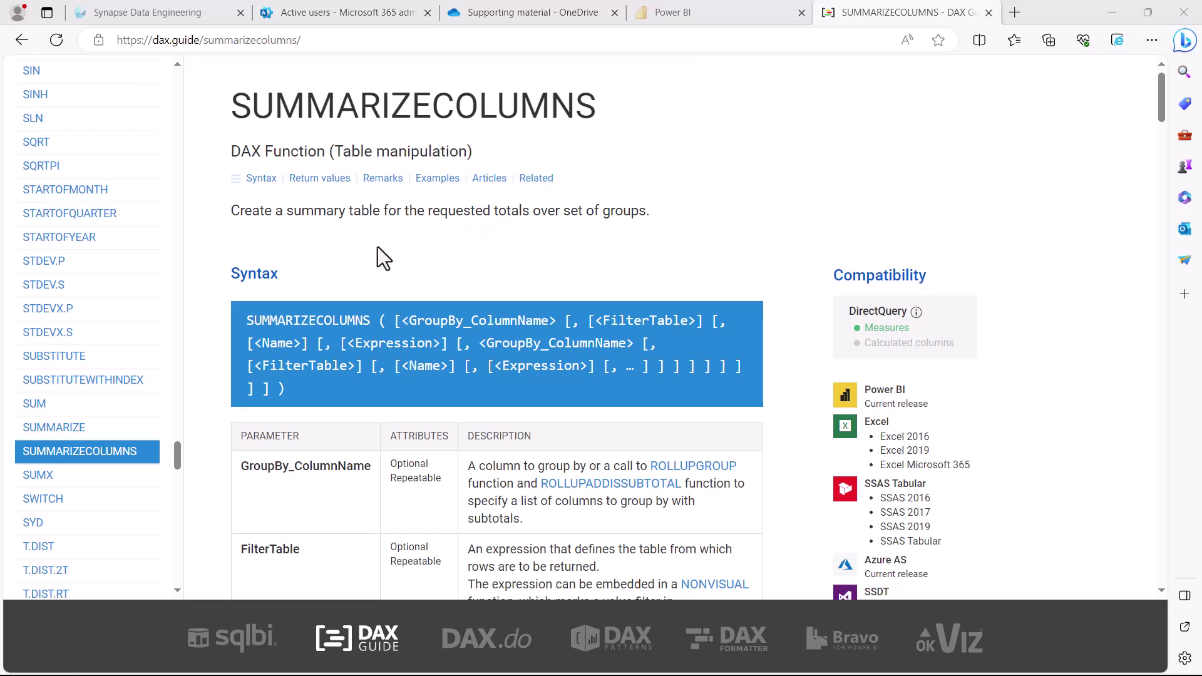
# - Box the syntax block, mark GroupBy_ColumnName and FilterTable, and link FilterTable back to GroupBy_ColumnName
pyautogui.scroll(-3, 339, 458)
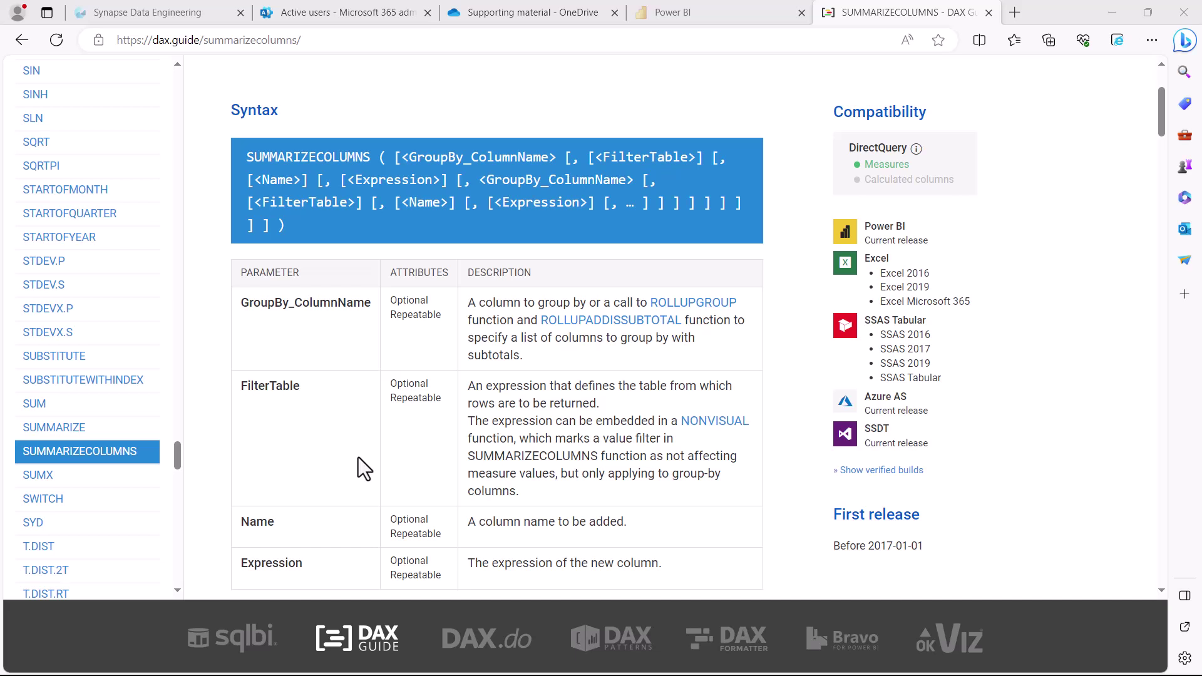
pyautogui.moveTo(232, 132)
pyautogui.mouseDown()
pyautogui.moveTo(246, 153)
pyautogui.moveTo(626, 263)
pyautogui.moveTo(791, 263)
pyautogui.mouseUp()
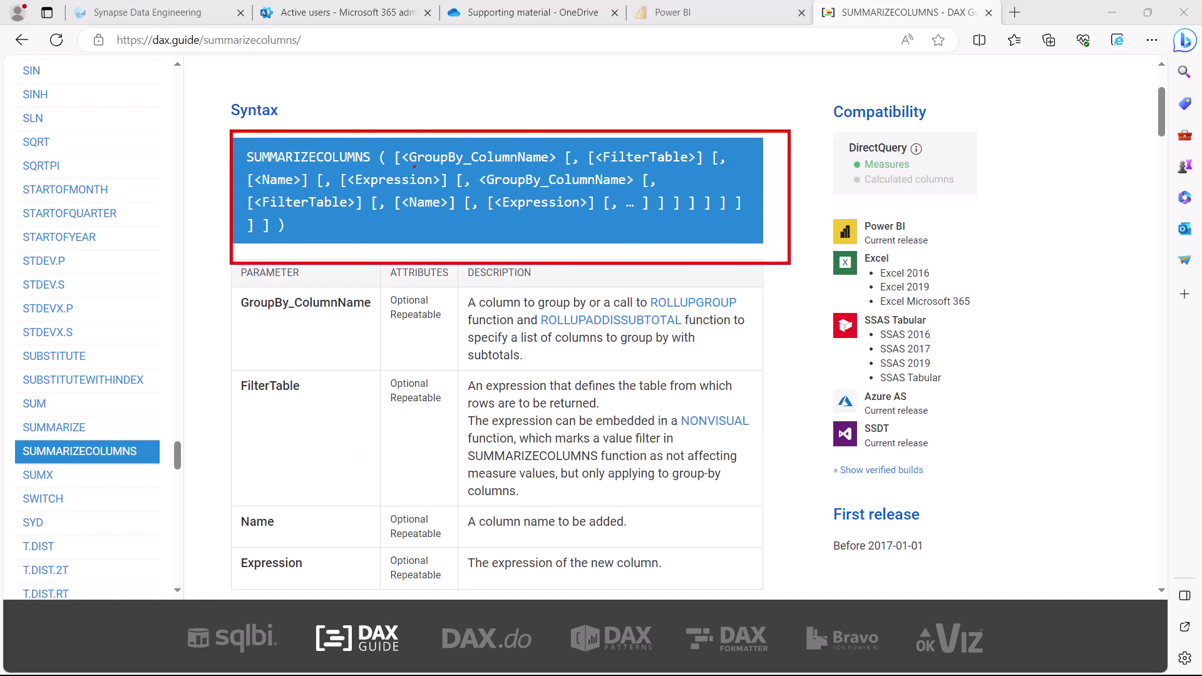
pyautogui.moveTo(409, 167); pyautogui.dragTo(555, 167)
pyautogui.moveTo(597, 170); pyautogui.dragTo(703, 167)
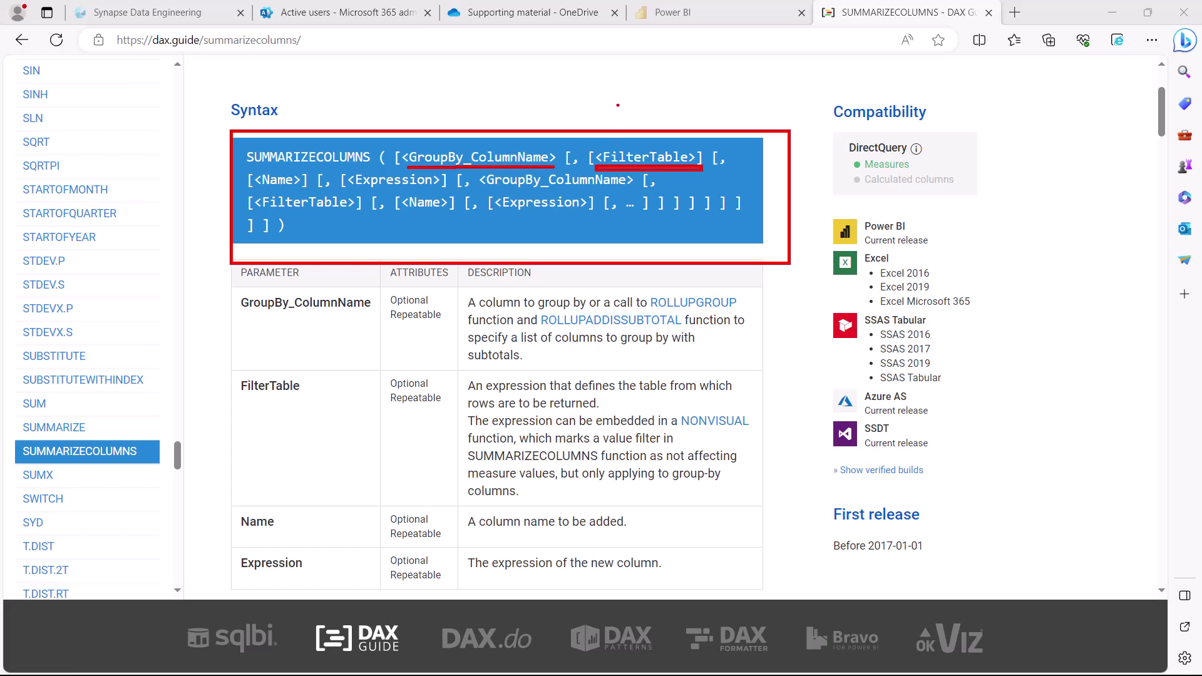
pyautogui.moveTo(616, 139)
pyautogui.mouseDown()
pyautogui.moveTo(583, 101)
pyautogui.moveTo(519, 99)
pyautogui.moveTo(475, 153)
pyautogui.mouseUp()
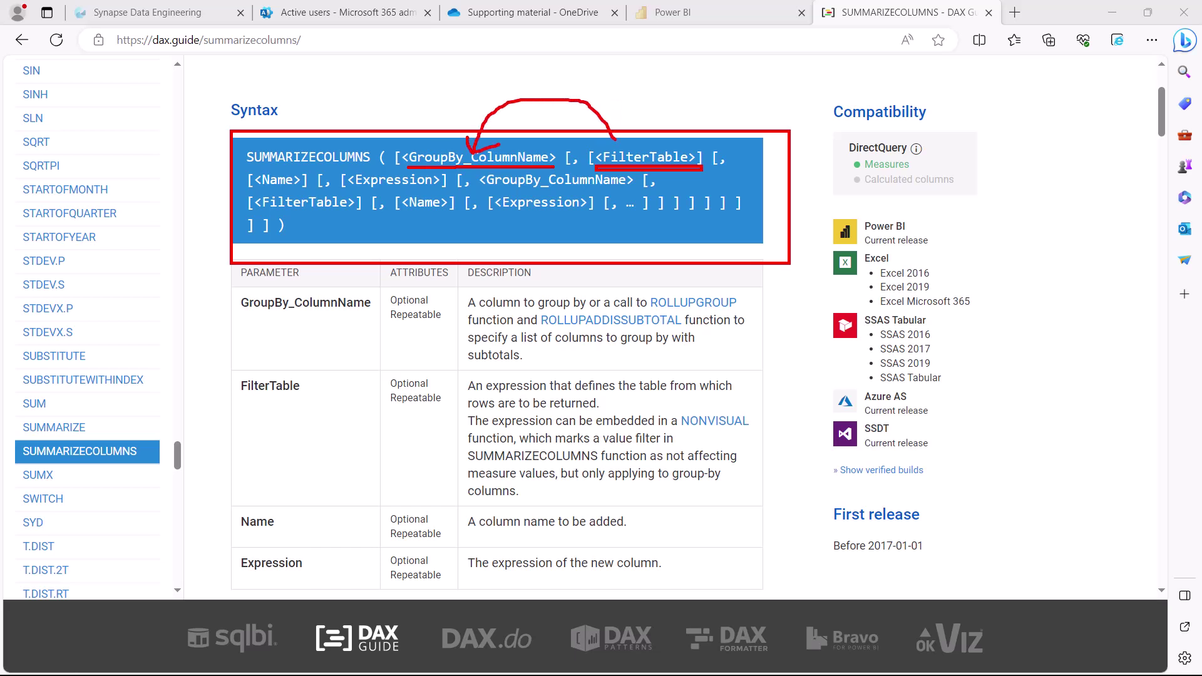
# - Underline and enclose the Expression argument in the syntax
pyautogui.moveTo(343, 190); pyautogui.dragTo(451, 189)
pyautogui.moveTo(338, 167); pyautogui.dragTo(342, 181)
pyautogui.moveTo(342, 168)
pyautogui.mouseDown()
pyautogui.moveTo(438, 169)
pyautogui.moveTo(460, 182)
pyautogui.moveTo(447, 194)
pyautogui.mouseUp()
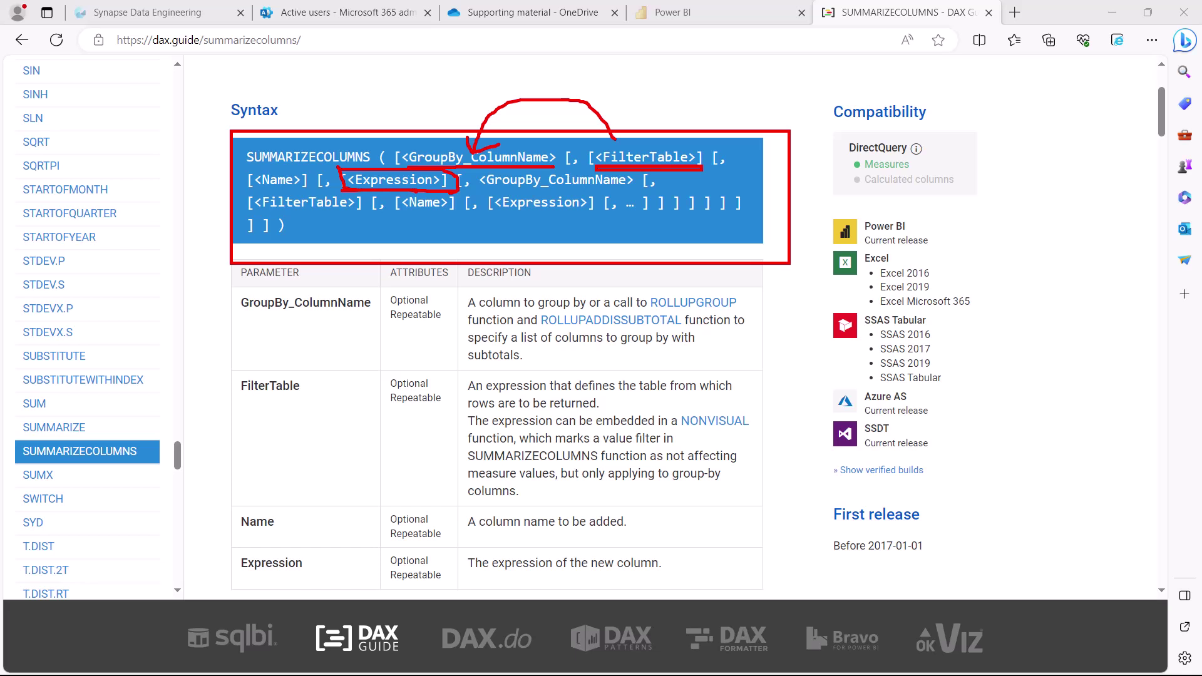
pyautogui.hotkey('alt', 'Tab')
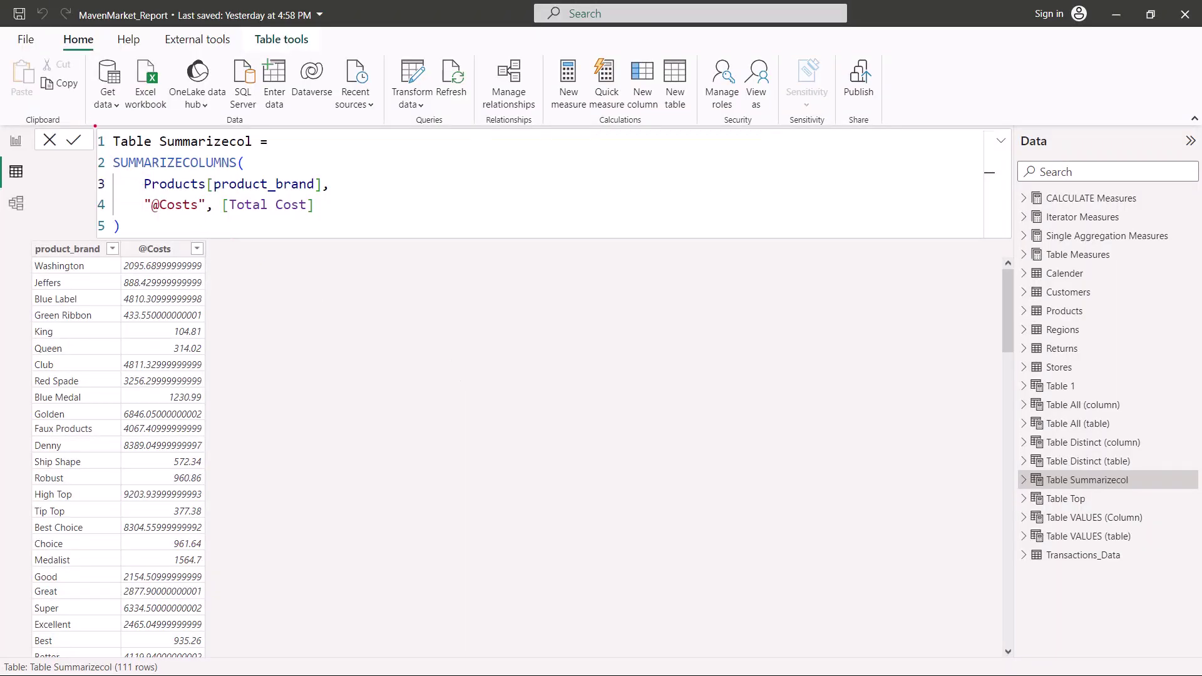
pyautogui.moveTo(95, 126)
pyautogui.mouseDown()
pyautogui.moveTo(301, 214)
pyautogui.moveTo(392, 238)
pyautogui.mouseUp()
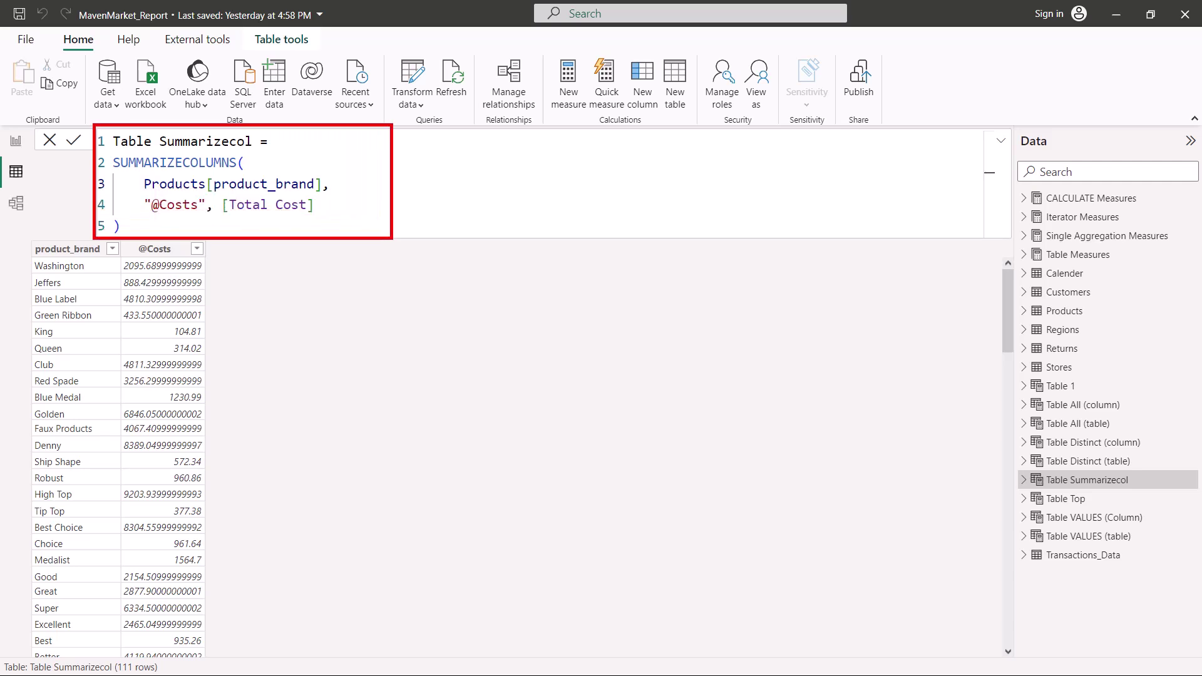
pyautogui.moveTo(172, 151); pyautogui.dragTo(226, 149)
pyautogui.moveTo(124, 173); pyautogui.dragTo(235, 170)
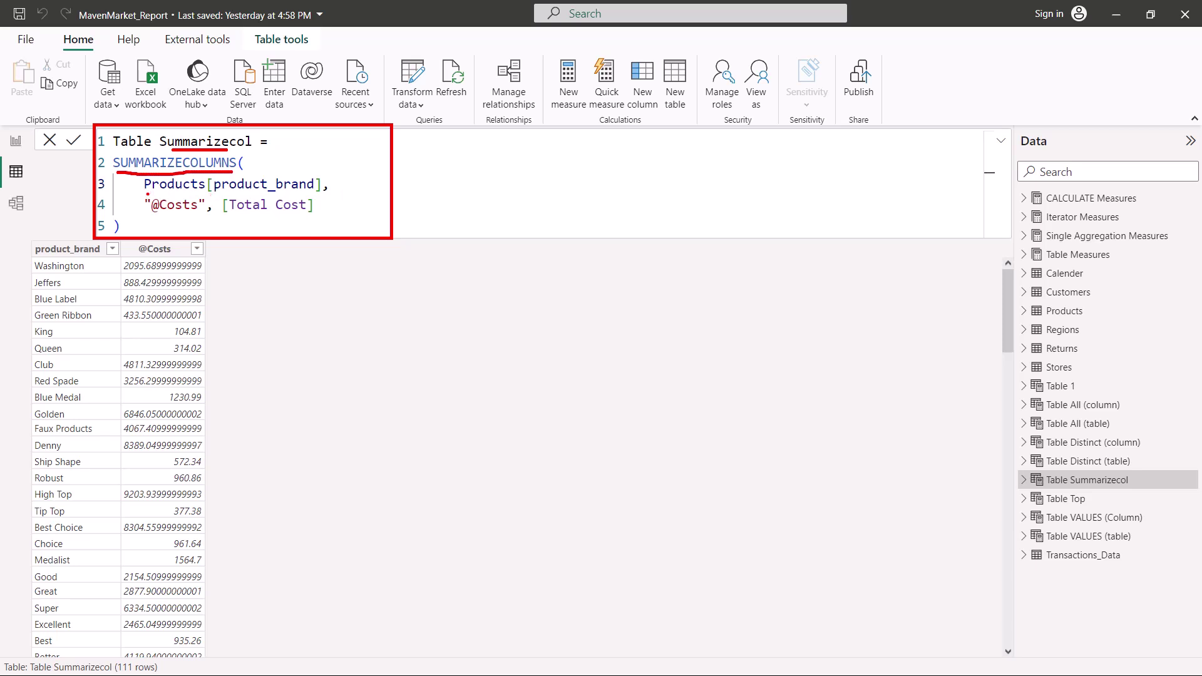
pyautogui.moveTo(161, 194); pyautogui.dragTo(344, 199)
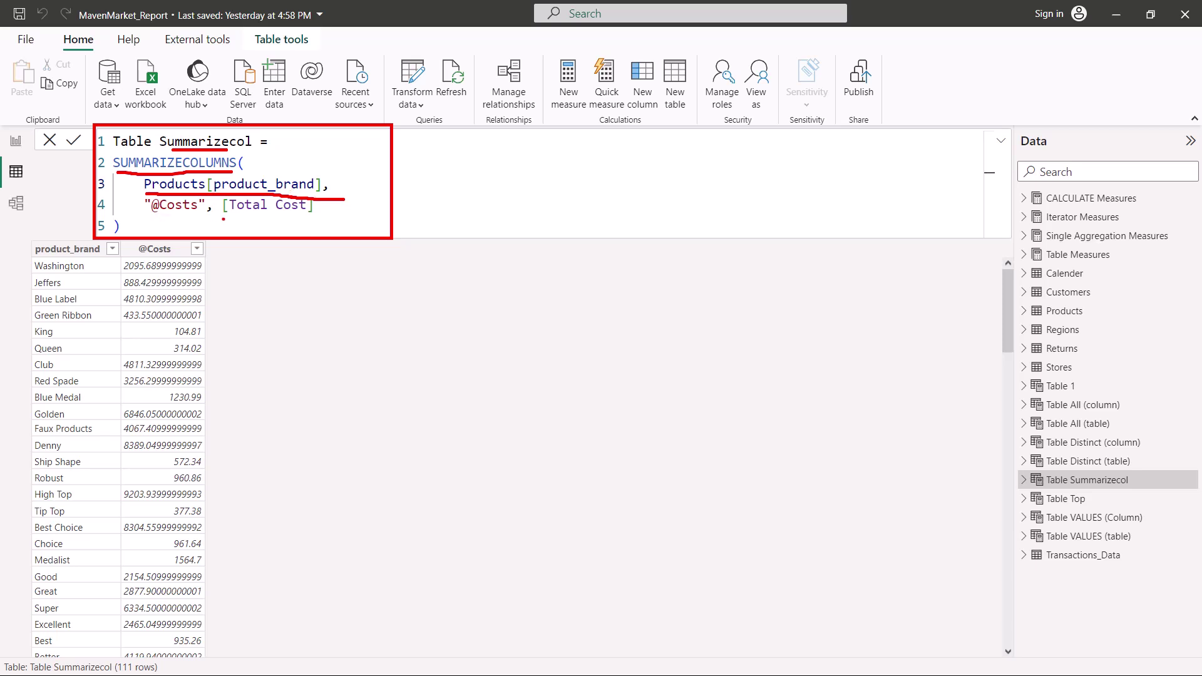
pyautogui.moveTo(223, 219); pyautogui.dragTo(307, 216)
pyautogui.moveTo(143, 219); pyautogui.dragTo(198, 218)
pyautogui.press('Escape')
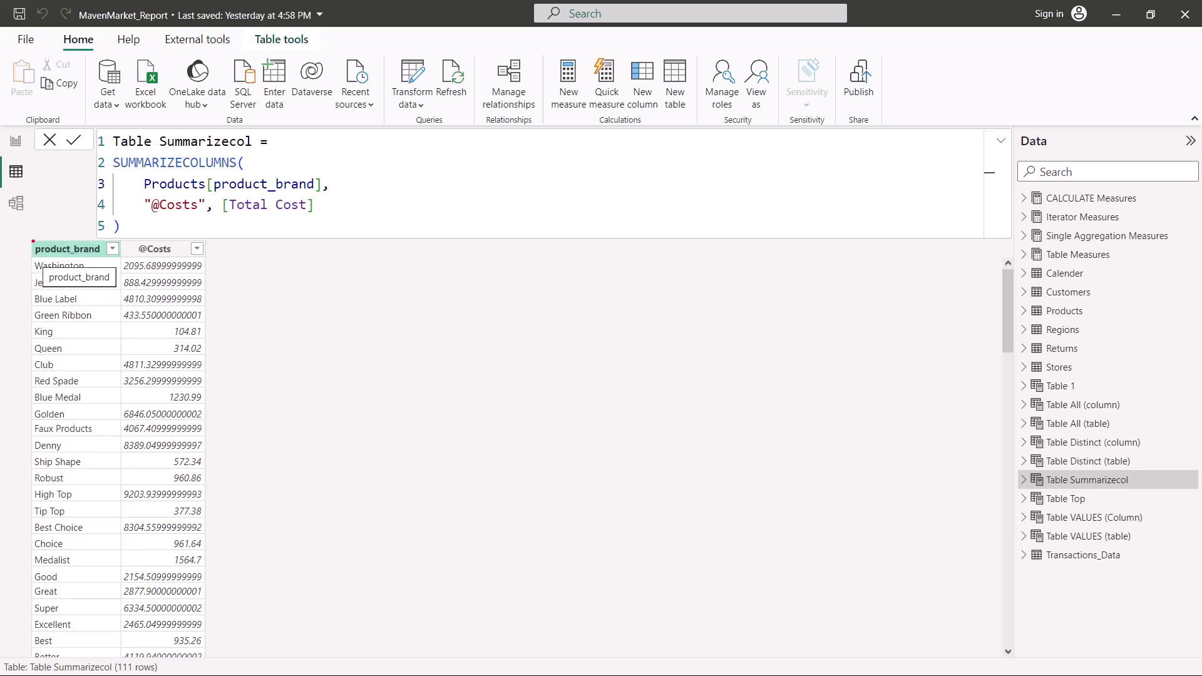
# - Box the resulting two-column brand and cost table and its 111-row count
pyautogui.moveTo(32, 242)
pyautogui.mouseDown()
pyautogui.moveTo(201, 371)
pyautogui.moveTo(204, 631)
pyautogui.mouseUp()
pyautogui.moveTo(85, 658)
pyautogui.mouseDown()
pyautogui.moveTo(115, 673)
pyautogui.moveTo(182, 674)
pyautogui.mouseUp()
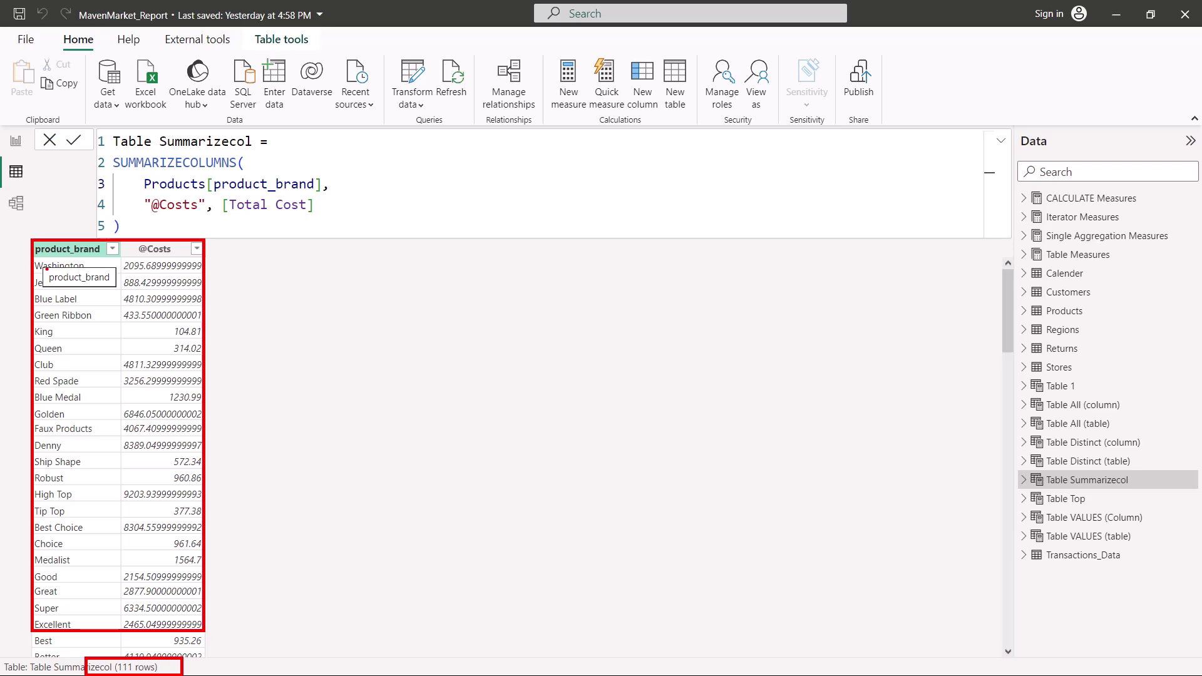
pyautogui.press('Escape')
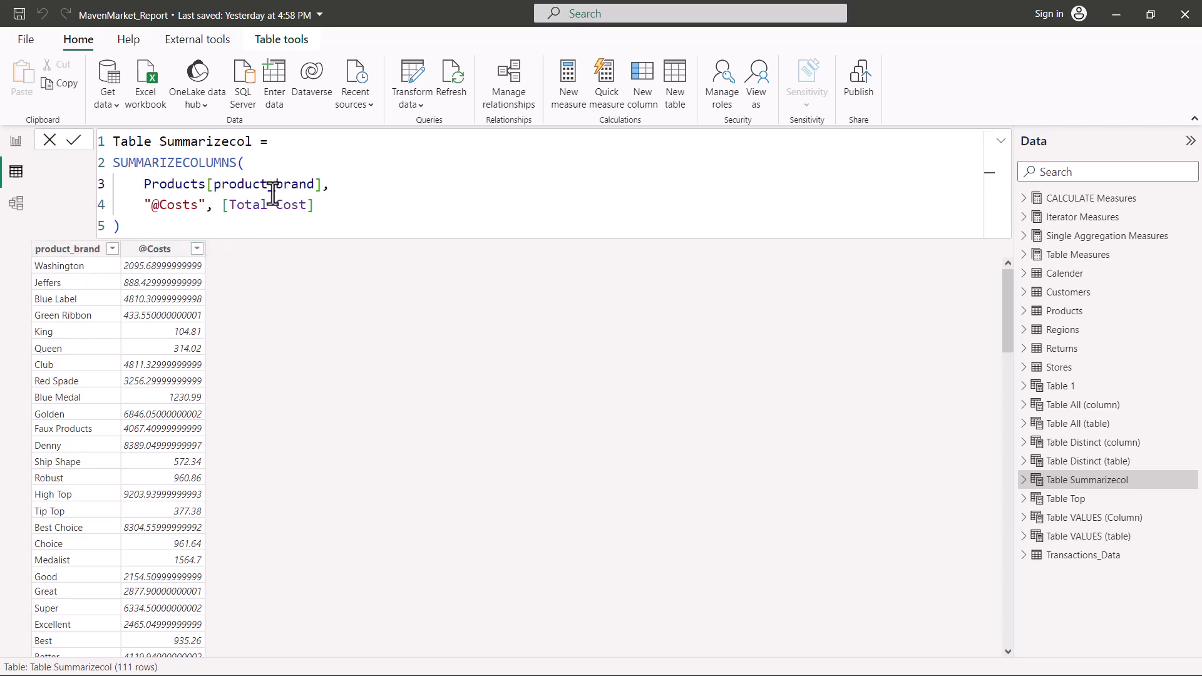
# - Add Regions[sales_region] as a second group-by column after Products[product_brand] in the formula
pyautogui.click(329, 185)
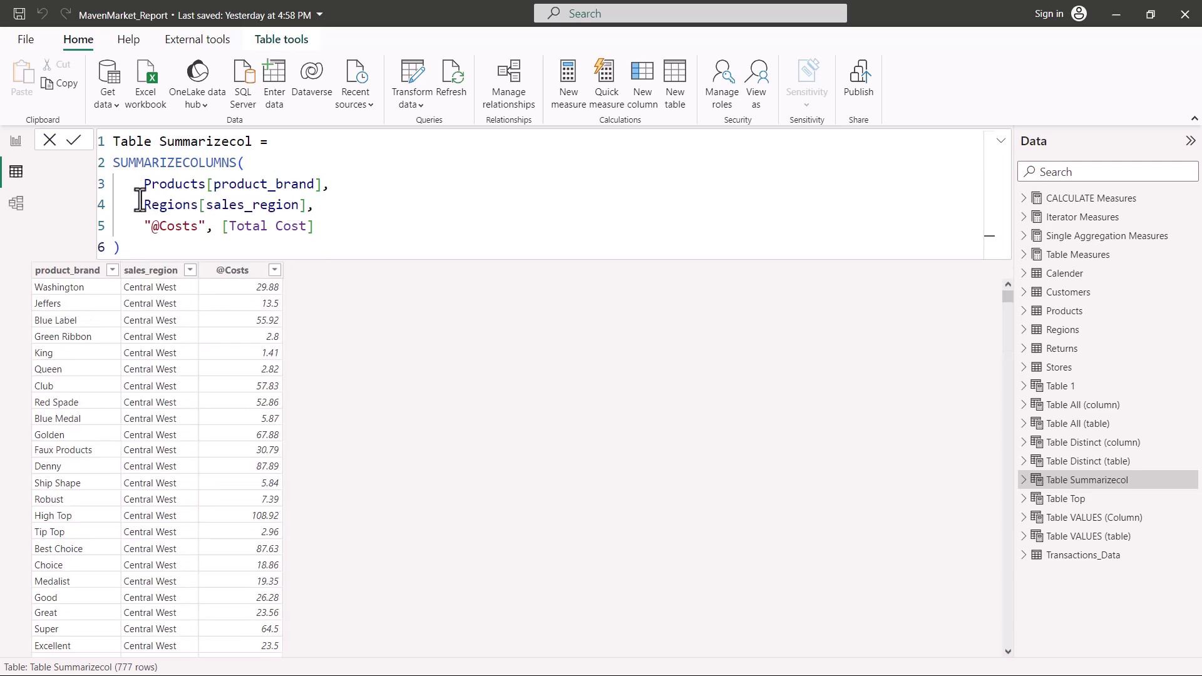
pyautogui.moveTo(140, 202); pyautogui.dragTo(307, 204)
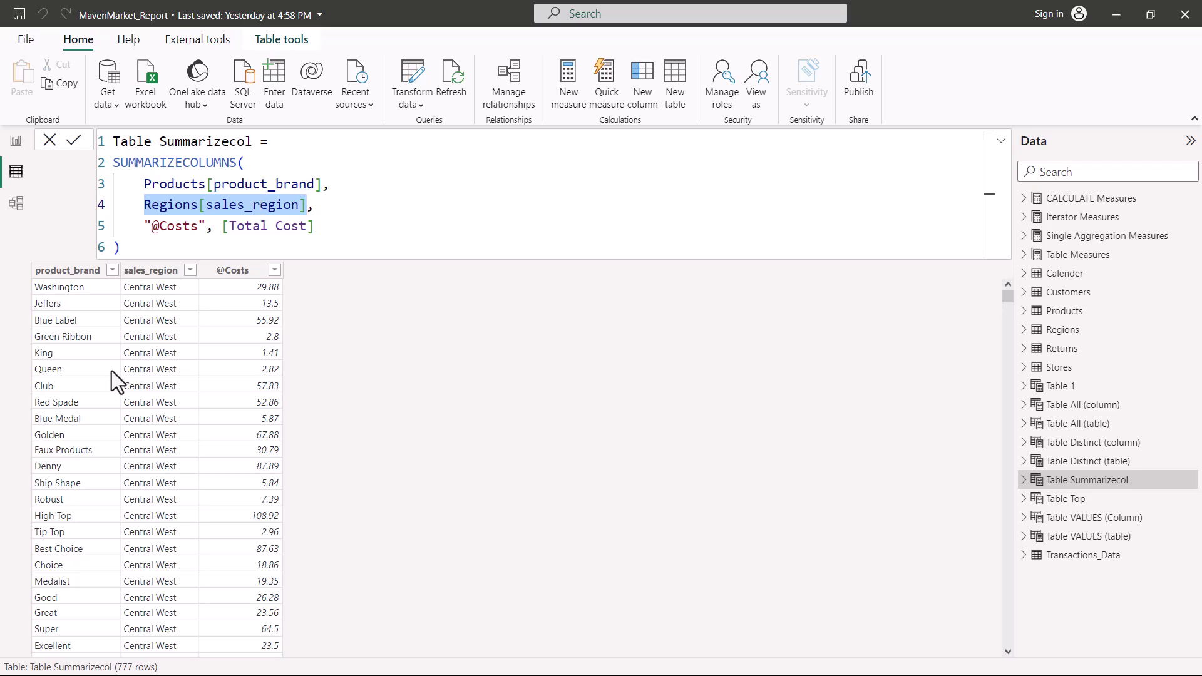
pyautogui.click(104, 352)
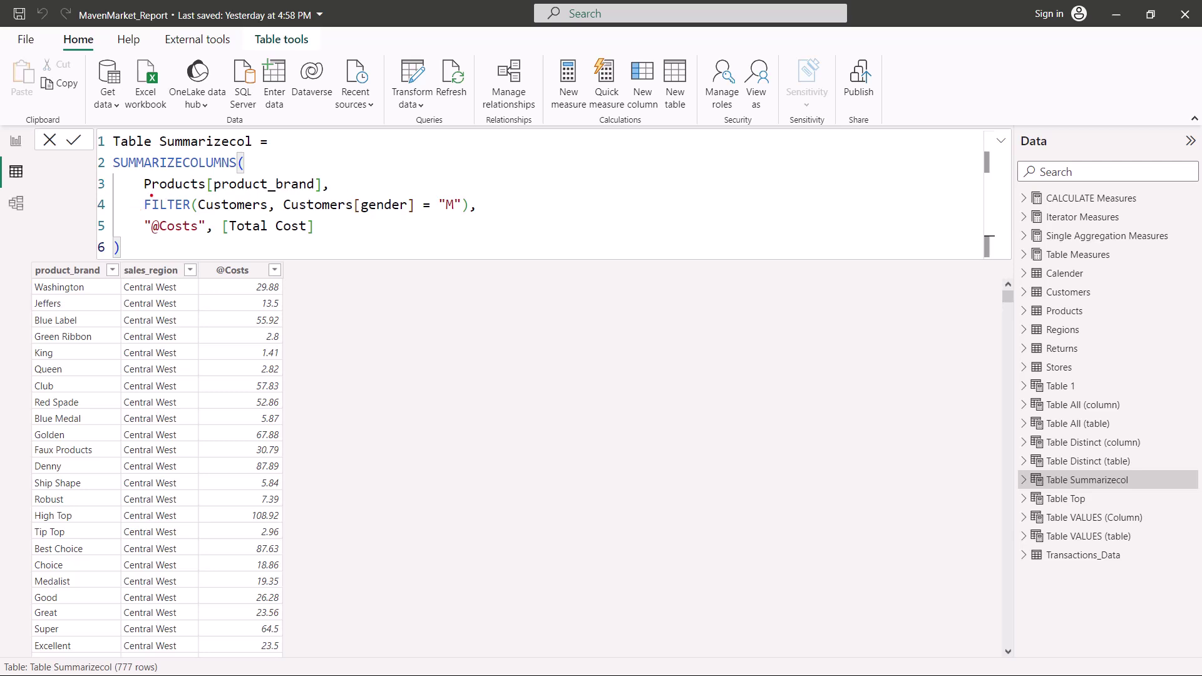
# - Put FILTER(Customers, Customers[gender] = "M") in place of Regions[sales_region] in the formula
pyautogui.moveTo(148, 214); pyautogui.dragTo(494, 195)
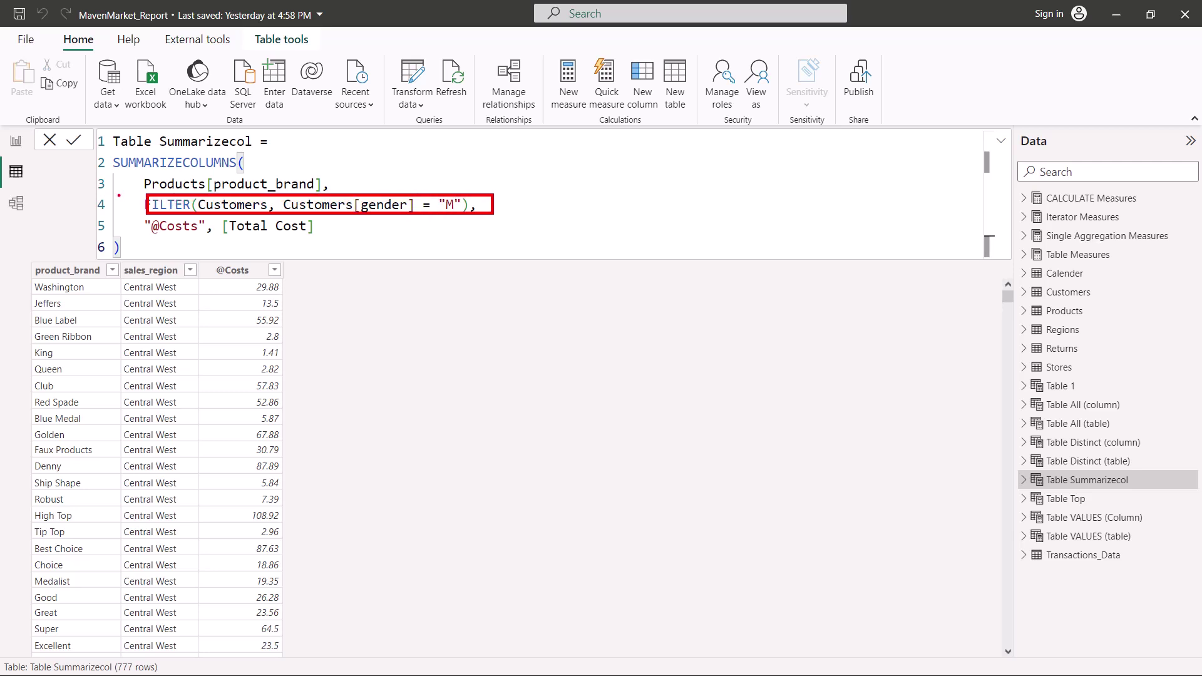
pyautogui.press('Escape')
pyautogui.moveTo(143, 205); pyautogui.dragTo(190, 205)
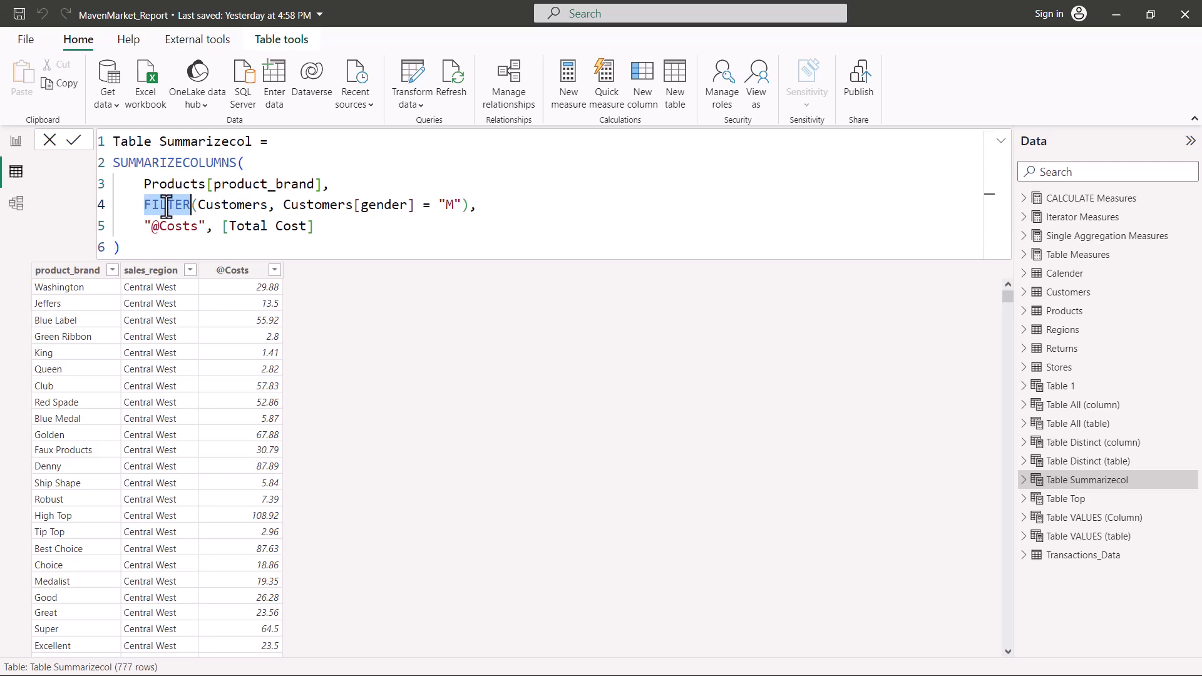
pyautogui.click(355, 205)
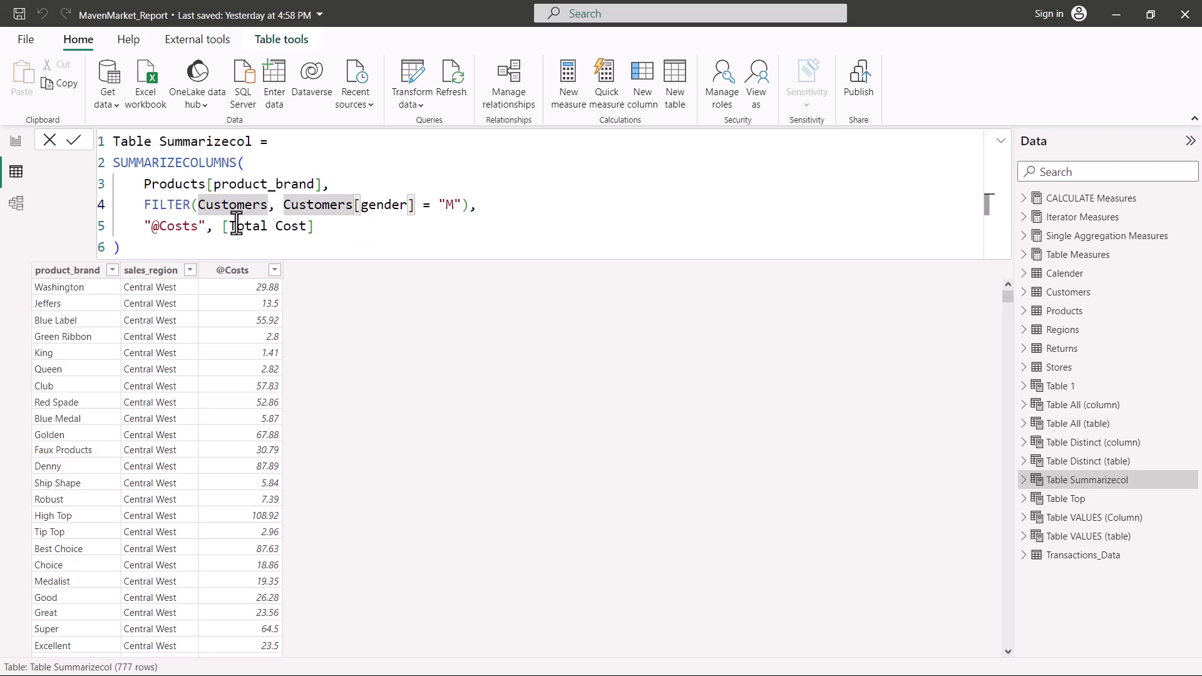
pyautogui.click(175, 206)
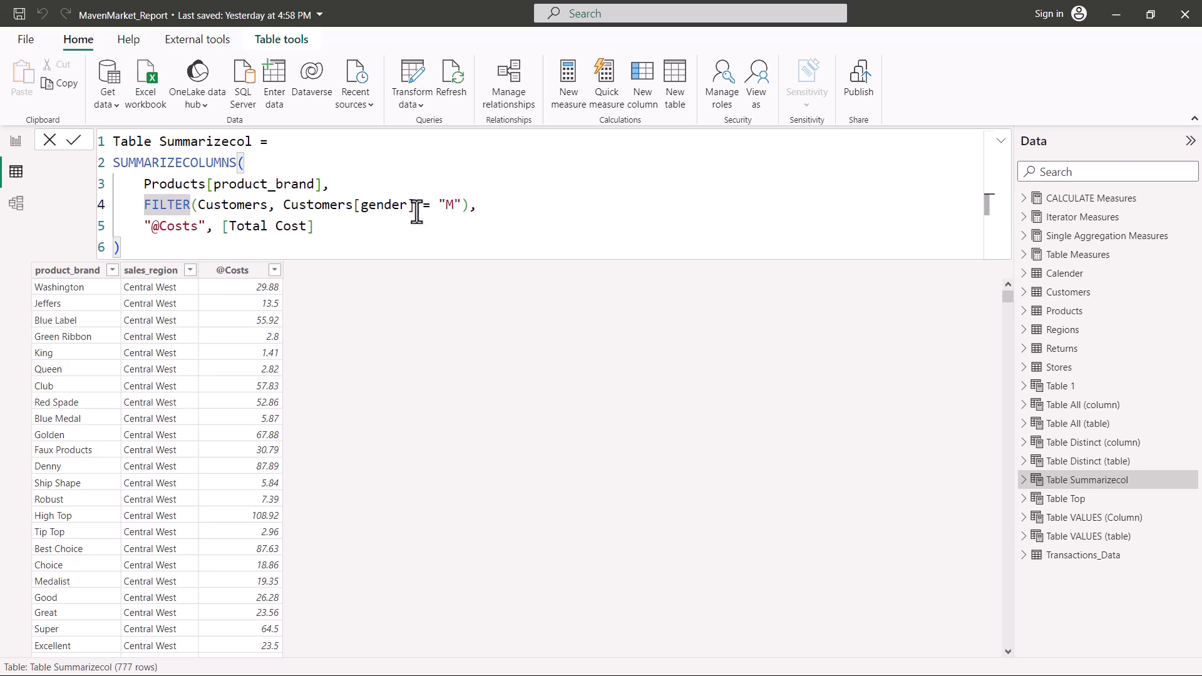
pyautogui.click(186, 246)
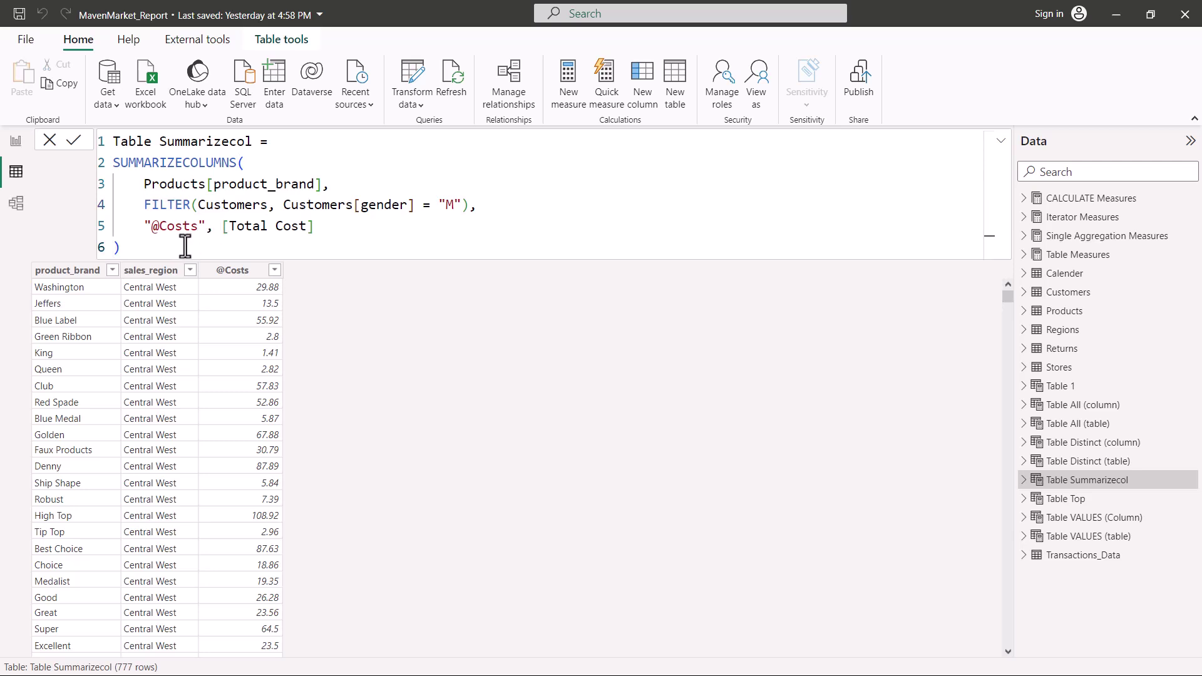